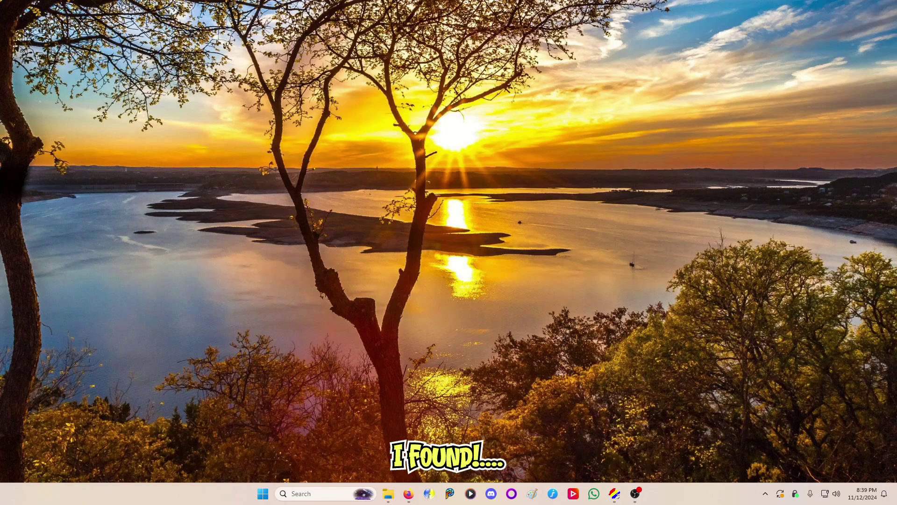
- Switch to Firefox and look over the XnView website's home page
left_click(409, 493)
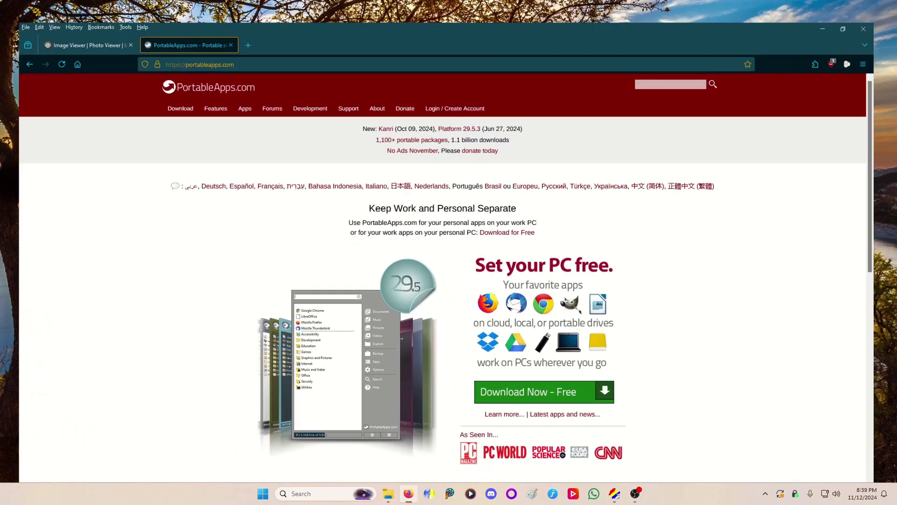
left_click(73, 24)
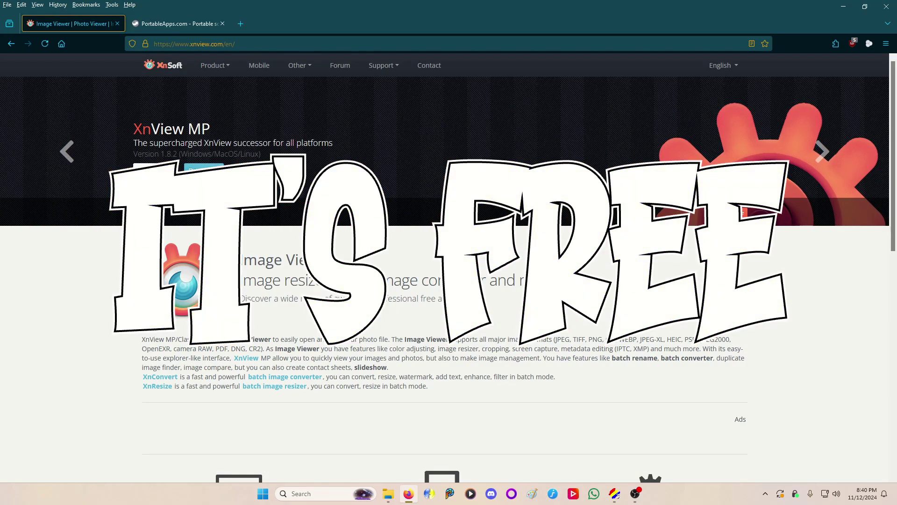
scroll(448, 271, "down", 5)
scroll(449, 271, "up", 5)
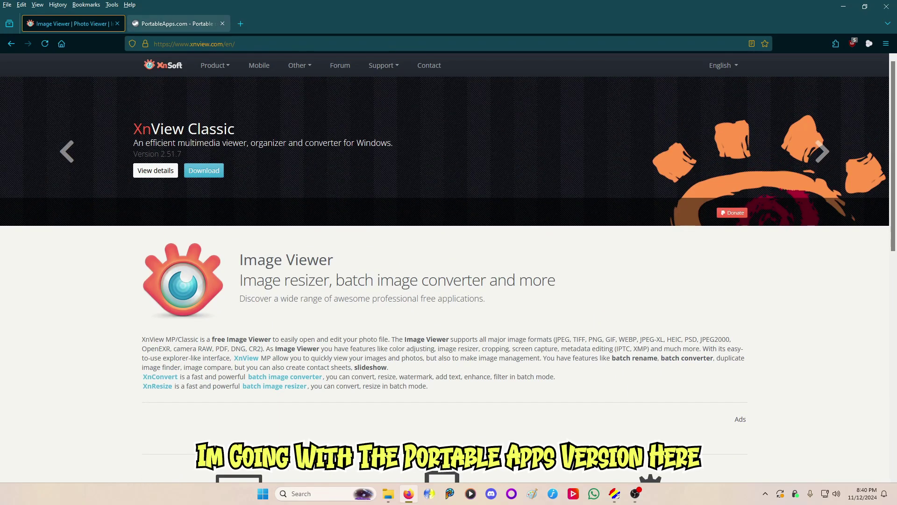
- Find XnView Portable under Graphics & Pictures in the PortableApps.com app directory
left_click(179, 23)
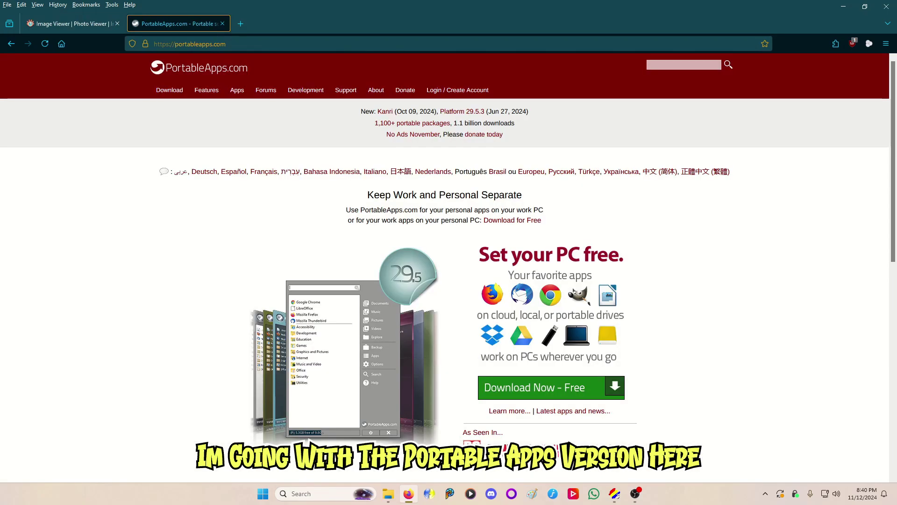
left_click(237, 90)
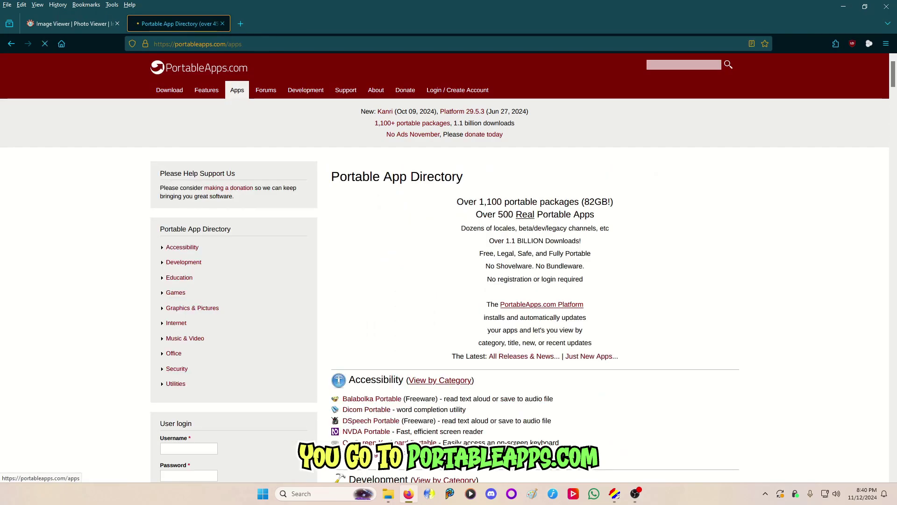
scroll(449, 266, "down", 20)
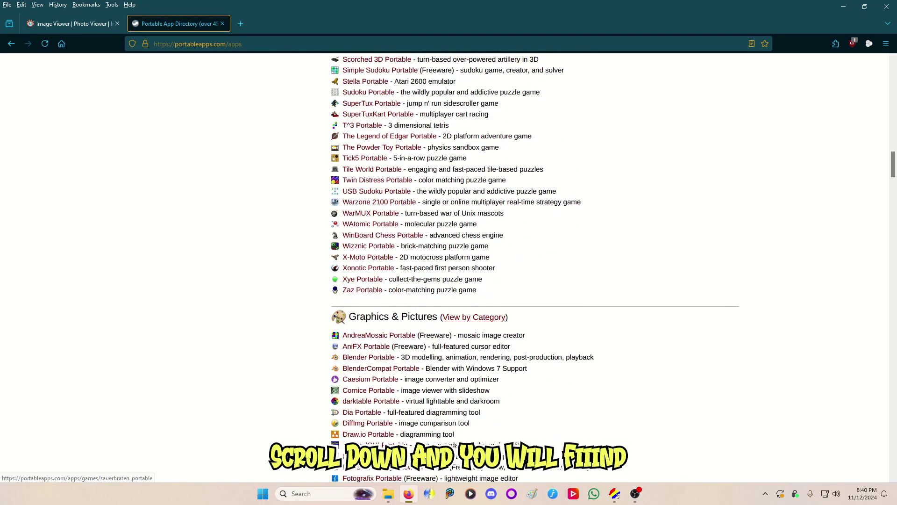
scroll(449, 267, "down", 13)
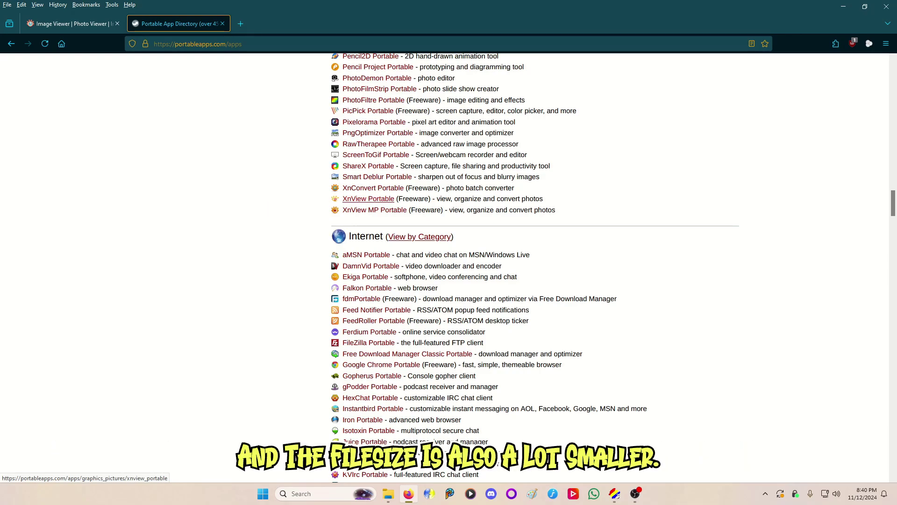
- Install XnView Portable from XnViewPortable_2.51.7.paf in the Downloads folder, with English as the installer language
mouse_move(388, 494)
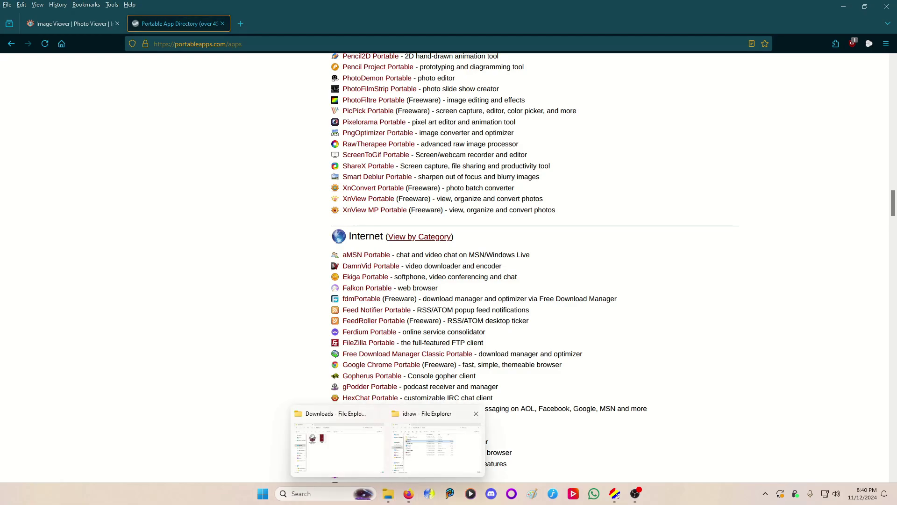
left_click(339, 444)
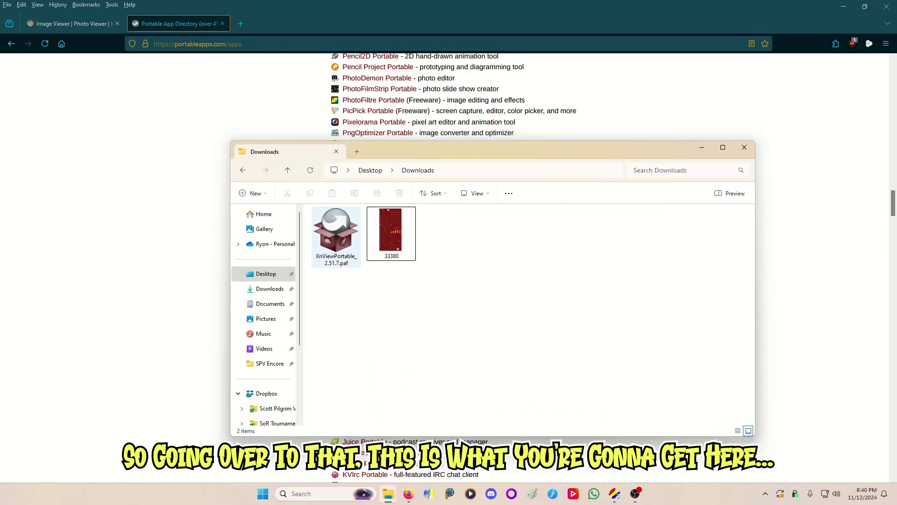
double_click(336, 236)
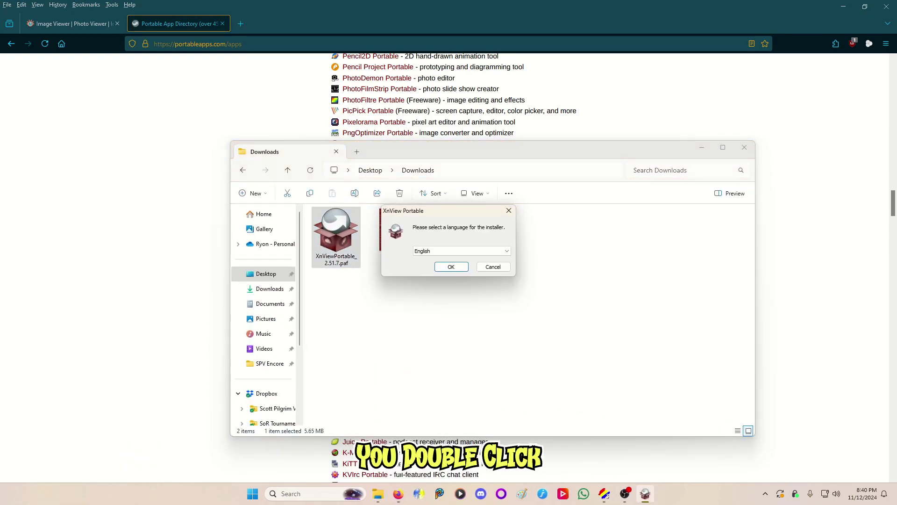
key("Return")
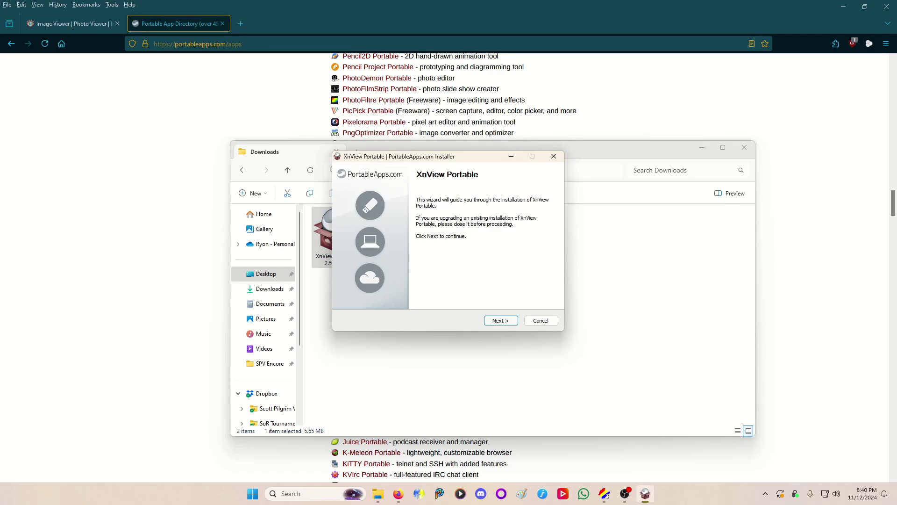
key("Return")
key("Return")
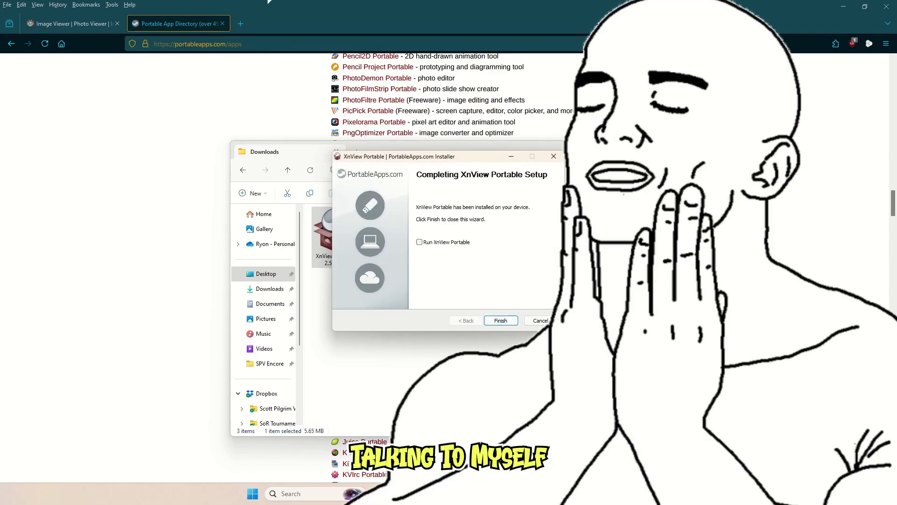
key("Return")
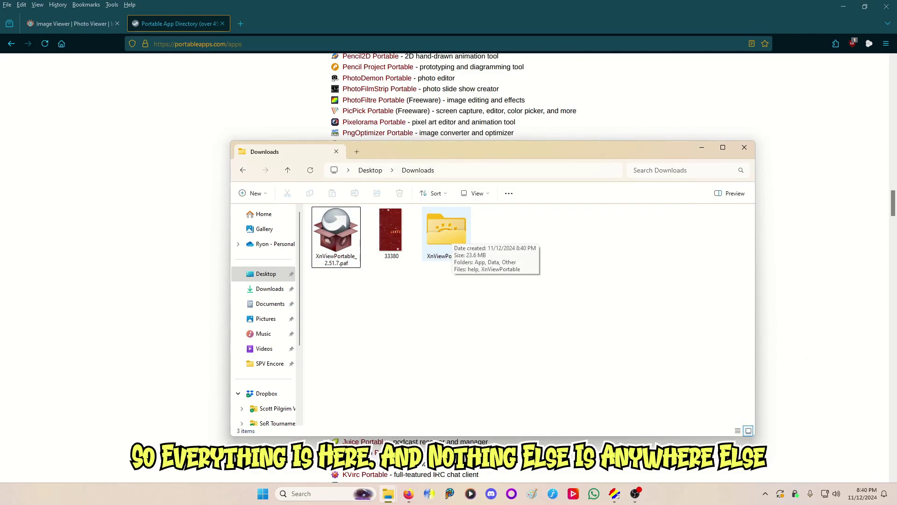
- Launch the XnViewPortable application from the newly installed XnViewPortable folder
double_click(447, 236)
left_click(342, 276)
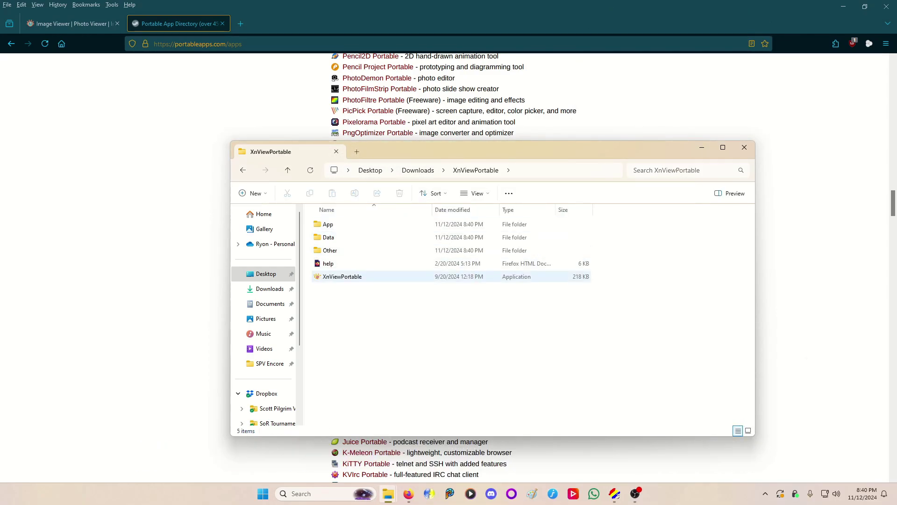
key("Return")
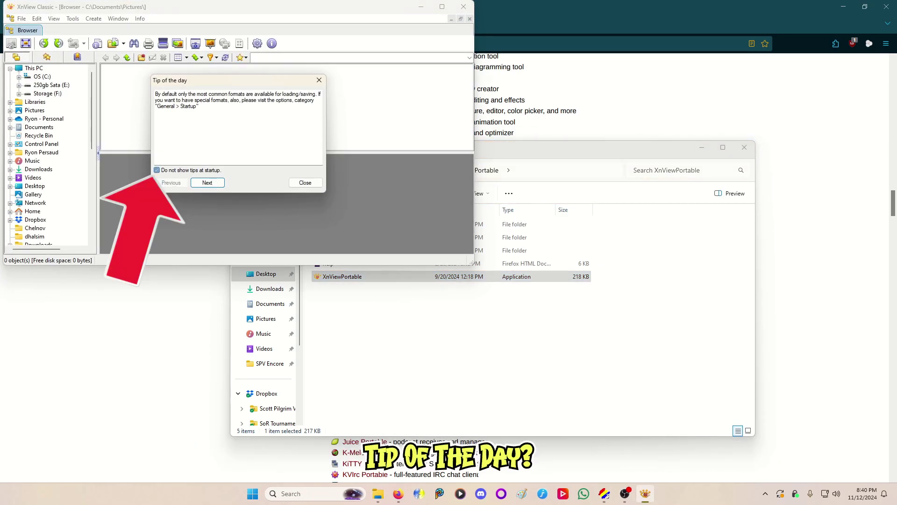
- Dismiss the Tip of the day and close the Browser tab in XnView Classic
left_click(207, 182)
left_click(306, 183)
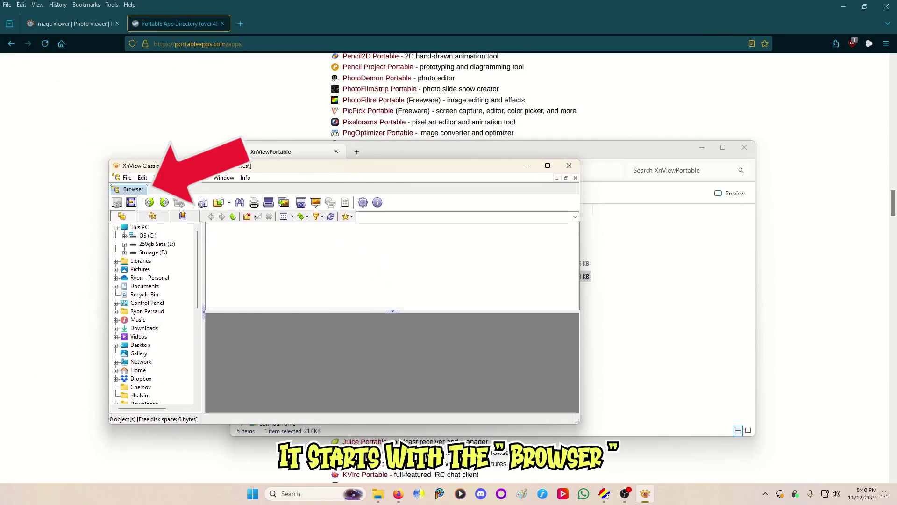
right_click(134, 190)
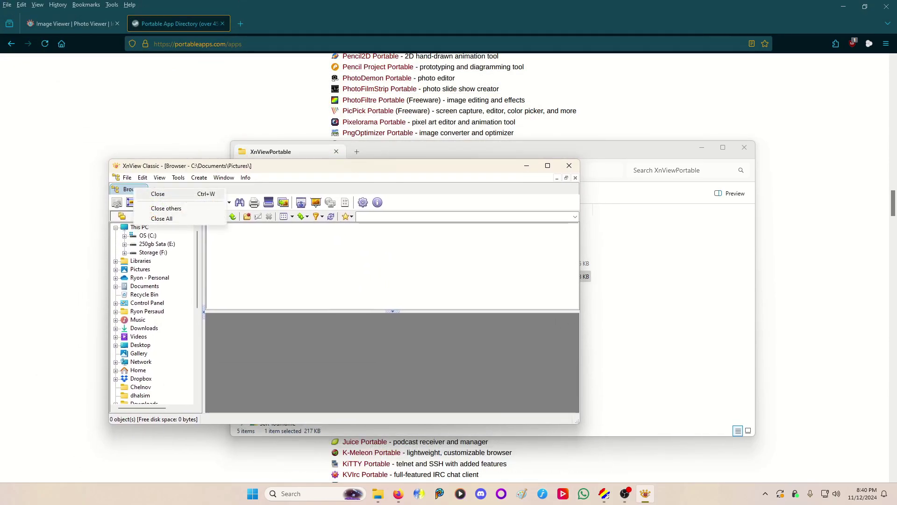
left_click(158, 194)
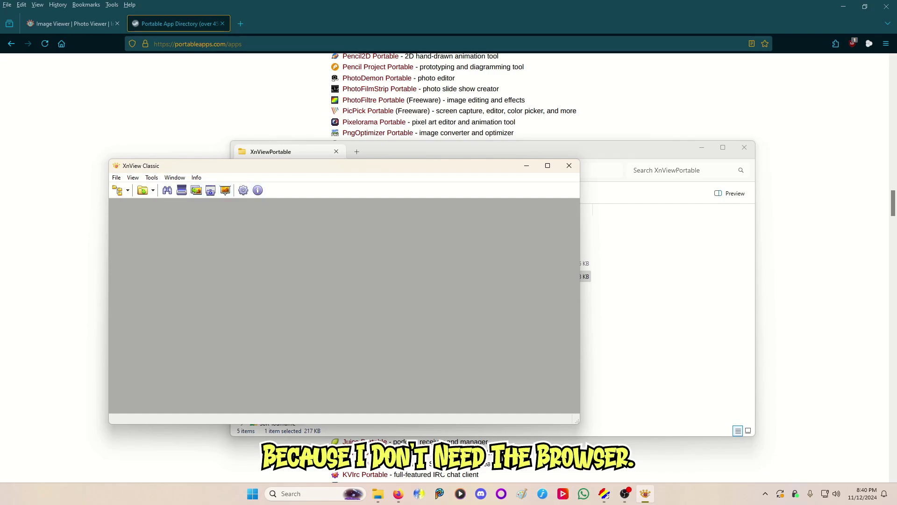
- Return to the Downloads folder and try to open the 33380 image in IDraw3
left_click(655, 299)
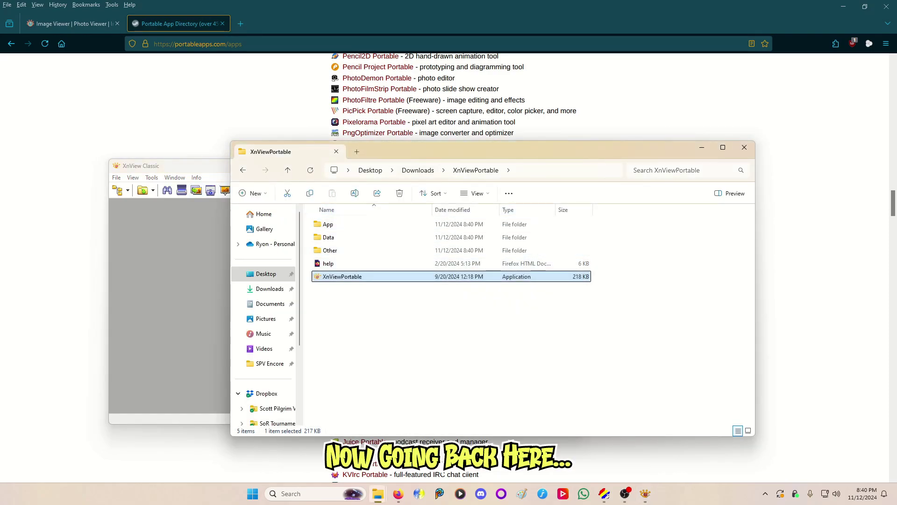
left_click(243, 170)
double_click(391, 233)
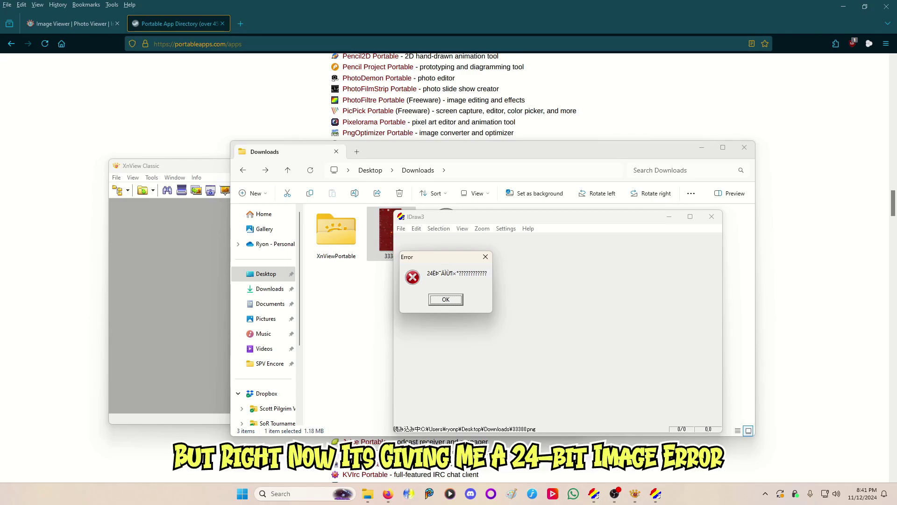
key("Return")
left_click(711, 217)
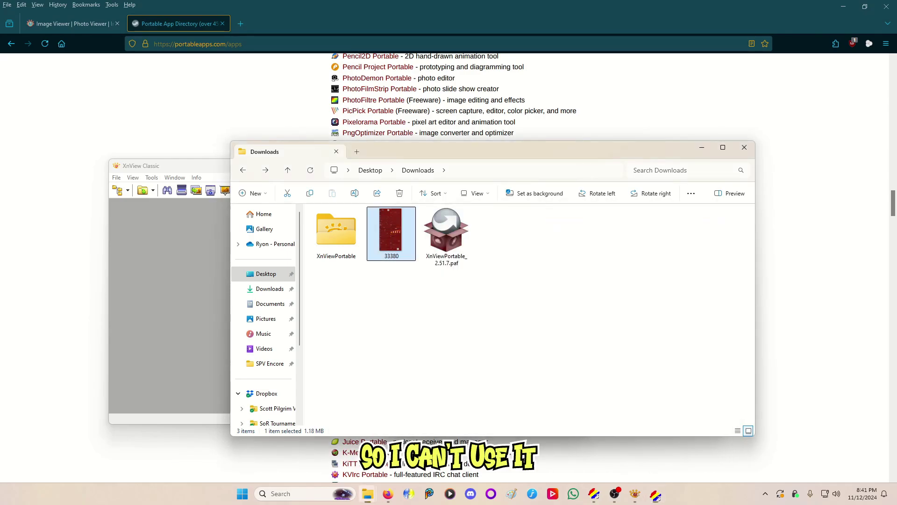
- Open 33380.png from the Downloads folder in XnView Classic
left_click_drag(392, 231, 178, 280)
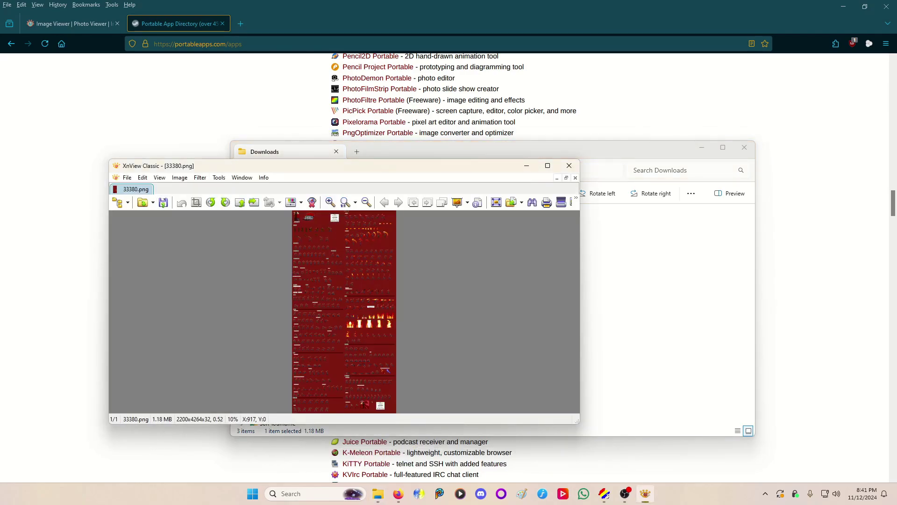
left_click(159, 178)
mouse_move(180, 178)
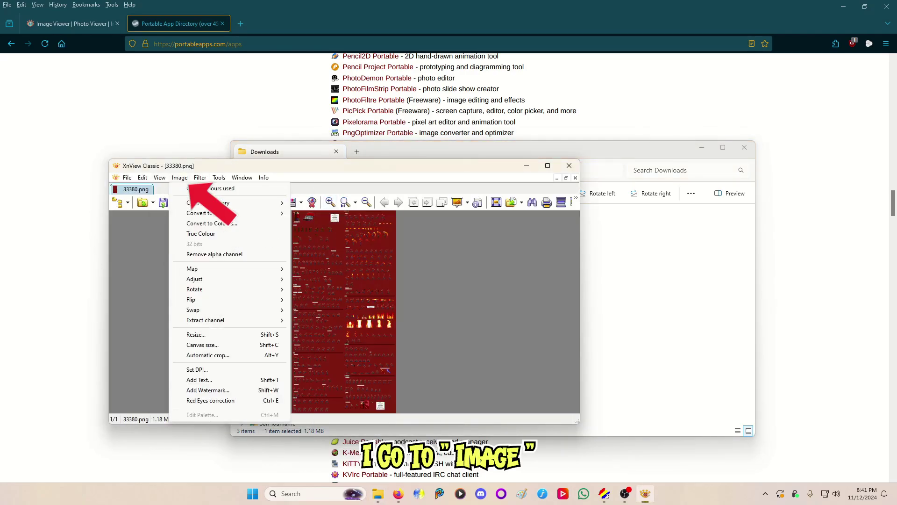
left_click(212, 223)
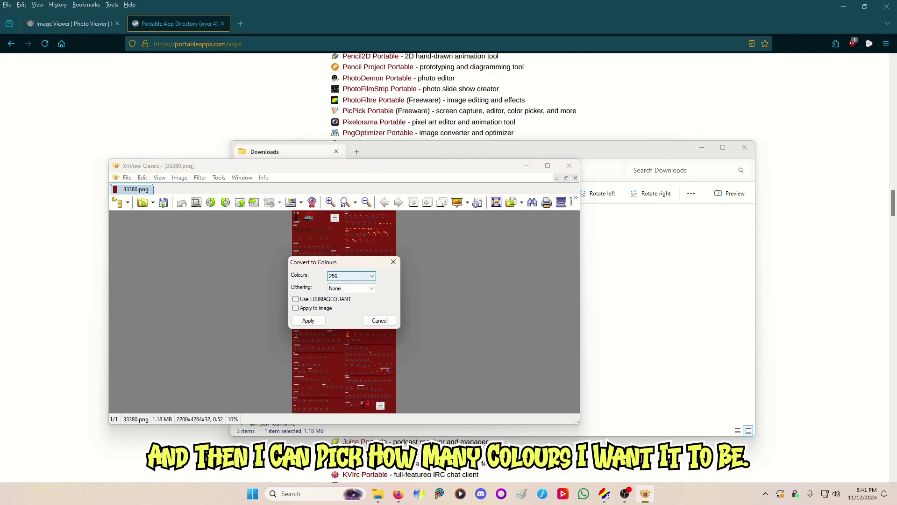
left_click(352, 276)
left_click(352, 283)
left_click(394, 262)
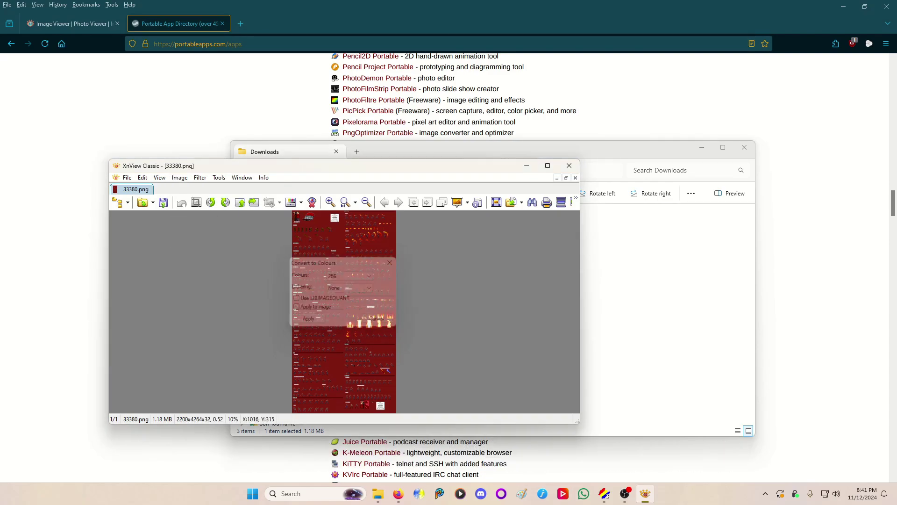
- Zoom the sprite sheet in to 150% and maximize the XnView Classic window
left_click(330, 202)
left_click(330, 202)
left_click(331, 202)
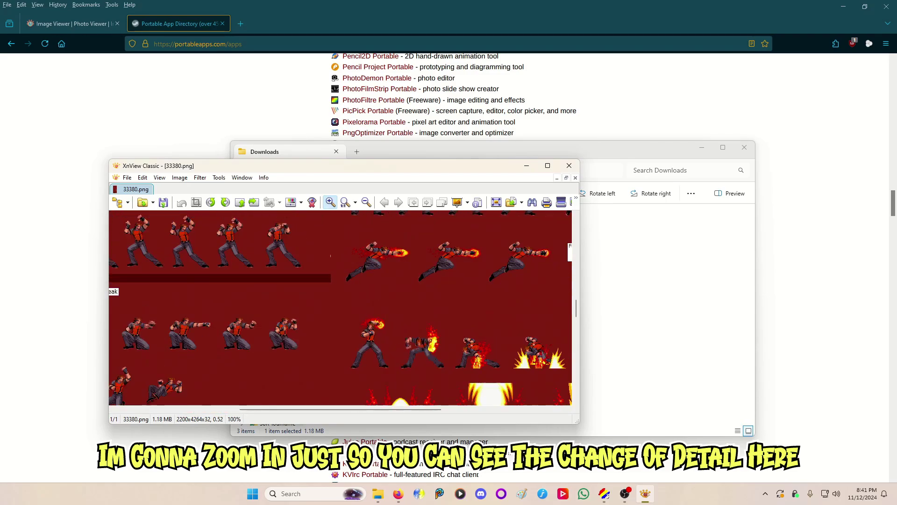
left_click(331, 202)
left_click(547, 166)
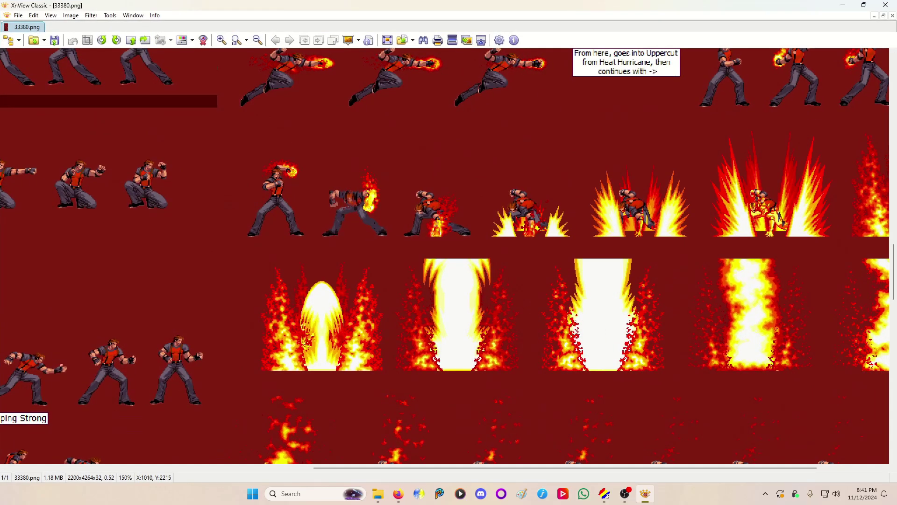
left_click_drag(168, 197, 365, 228)
left_click(178, 121)
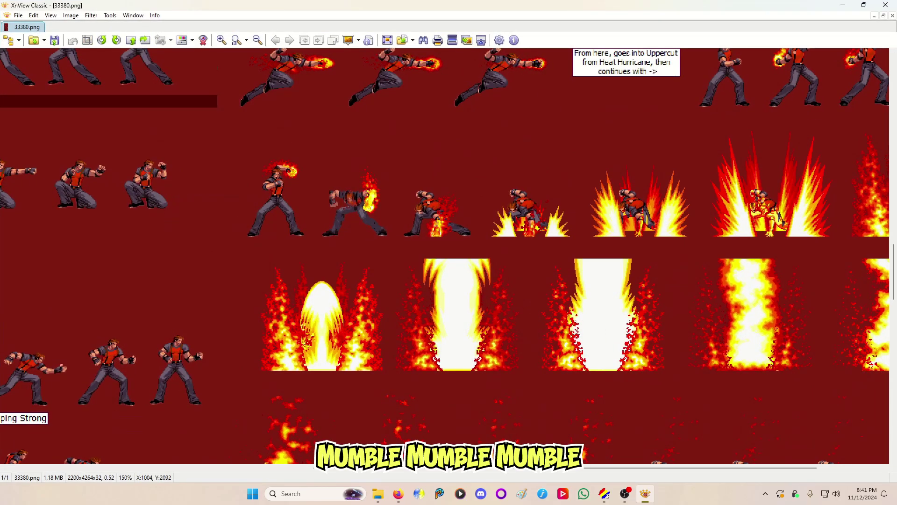
- Set the image's colour conversion to 8 colours without dithering and turn on Apply to image
left_click(71, 15)
left_click(103, 62)
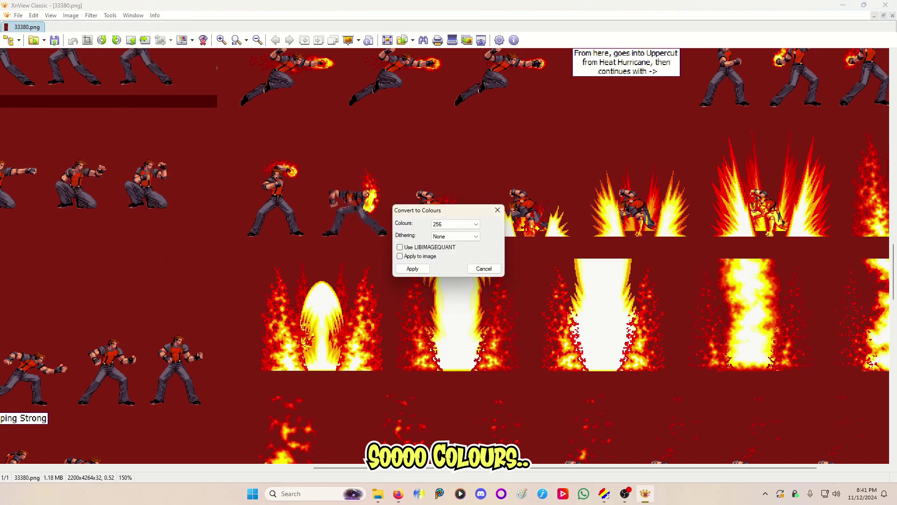
left_click(456, 224)
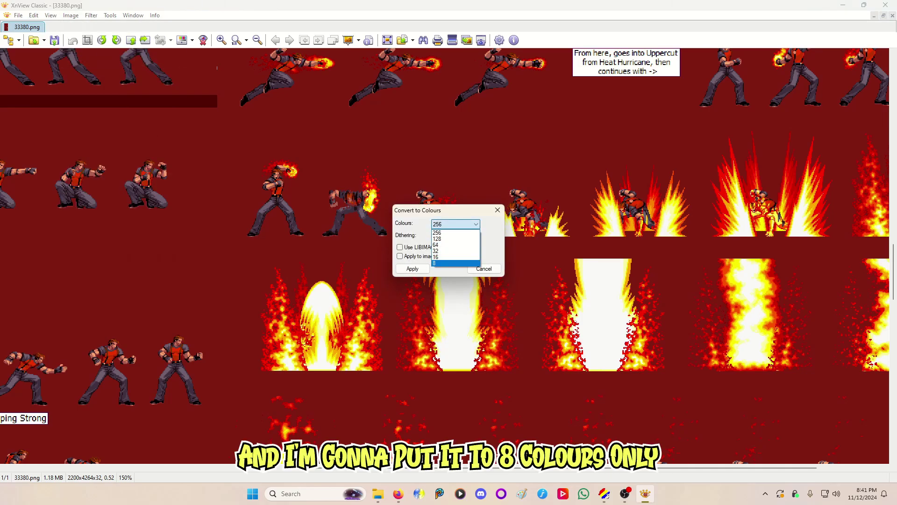
key("Return")
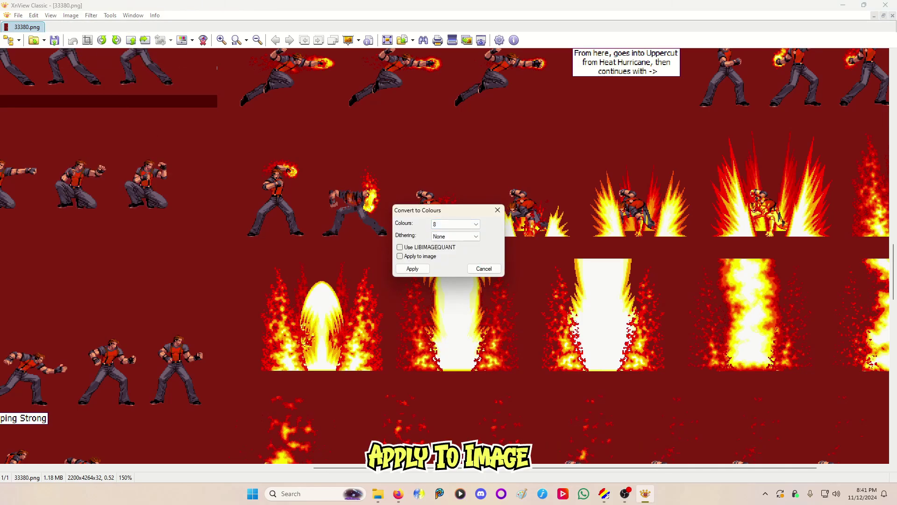
left_click(400, 256)
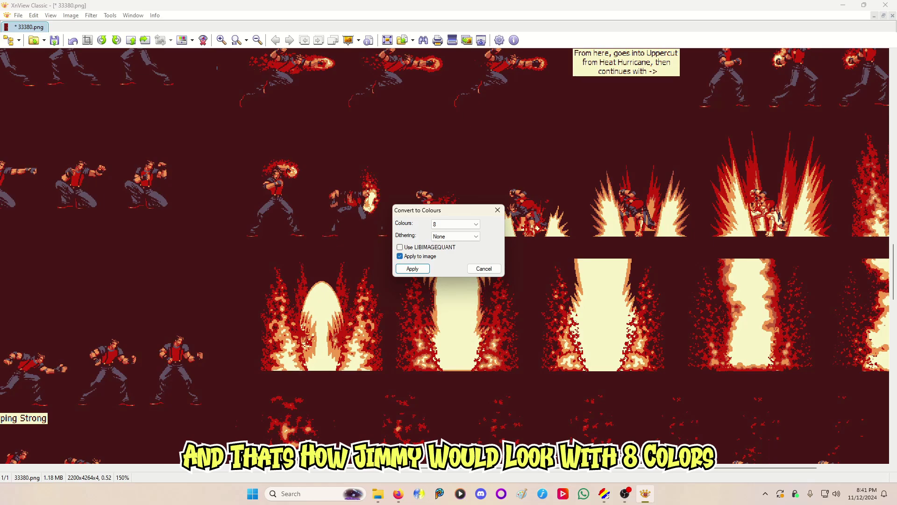
- Try Floyd Steindberg dithering on the 8-colour conversion, and set the dithering to Bayer
left_click(456, 236)
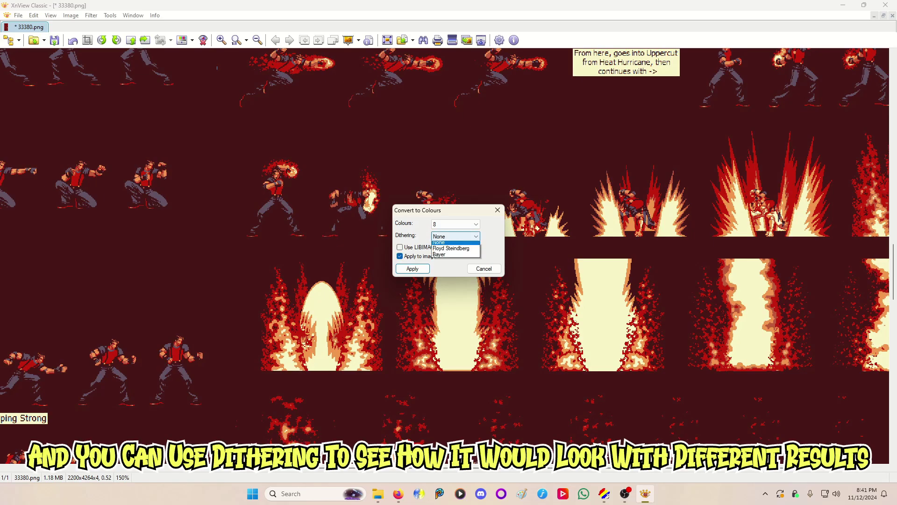
left_click(453, 251)
left_click(456, 236)
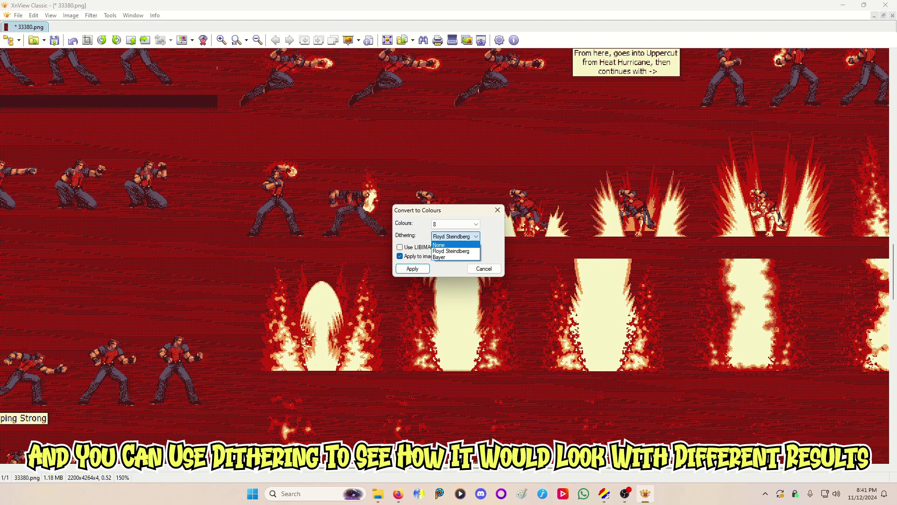
key("Down")
key("Return")
key("alt+Down")
left_click(455, 236)
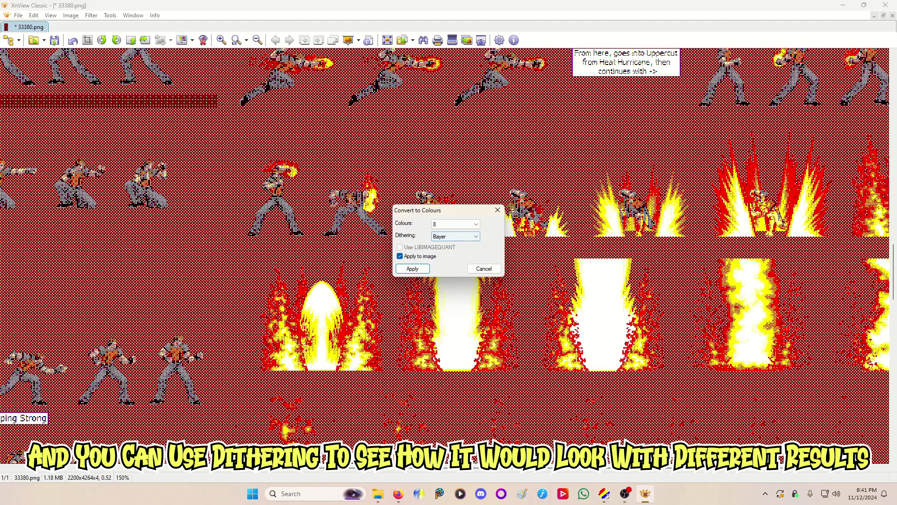
- Try Floyd Steindberg dithering with LIBIMAGEQUANT turned on for the 8-colour conversion
left_click(455, 237)
left_click(452, 251)
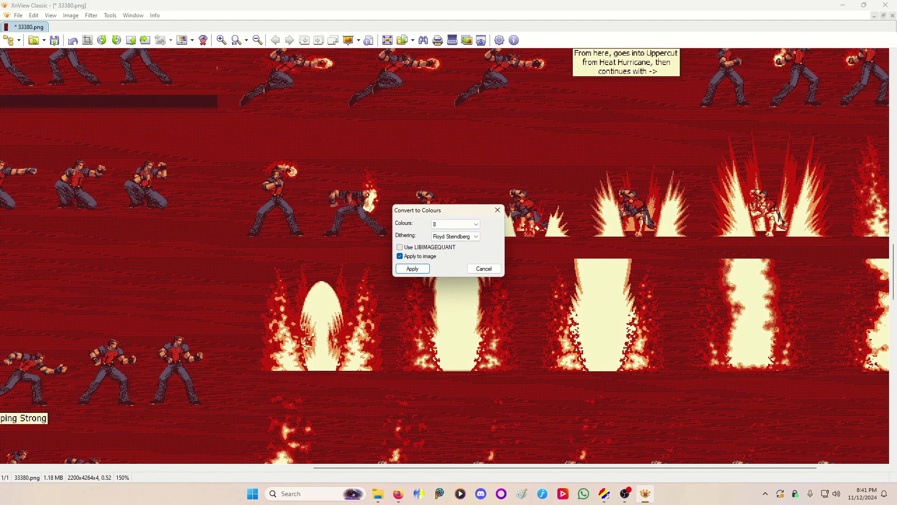
left_click(400, 247)
left_click(456, 236)
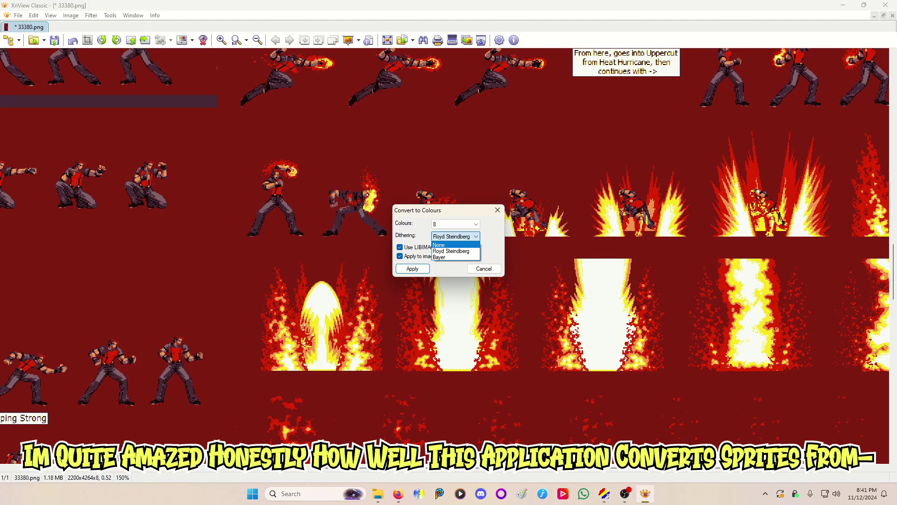
key("Escape")
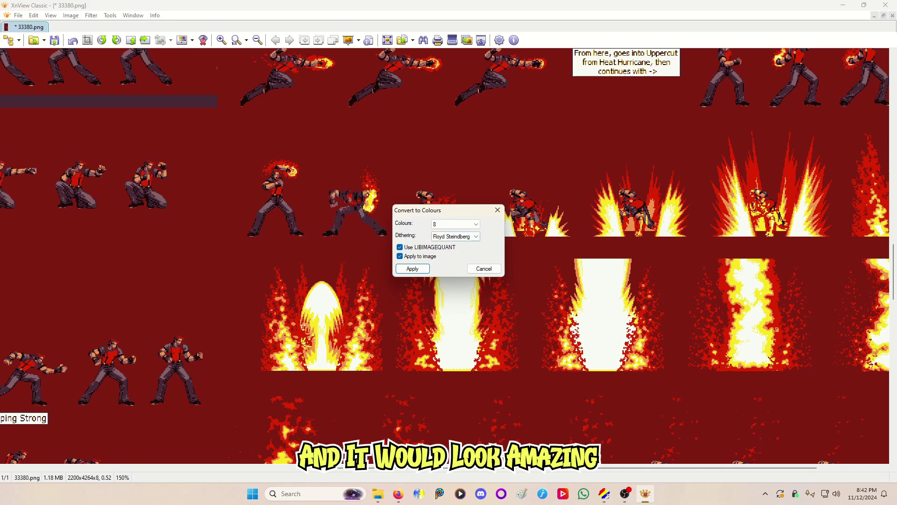
- Convert the sprite sheet to 256 colours with dithering set to None and LIBIMAGEQUANT turned off
left_click(400, 247)
left_click(455, 236)
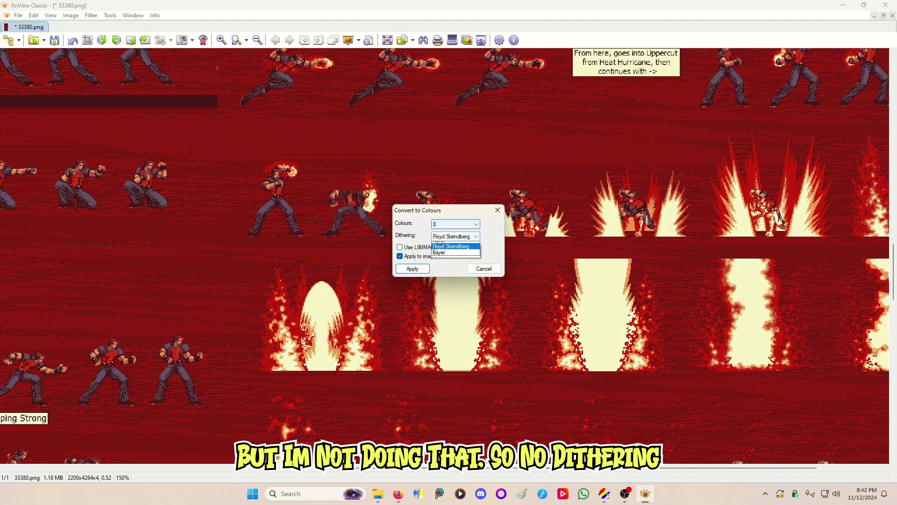
left_click(448, 251)
left_click(456, 224)
left_click(455, 233)
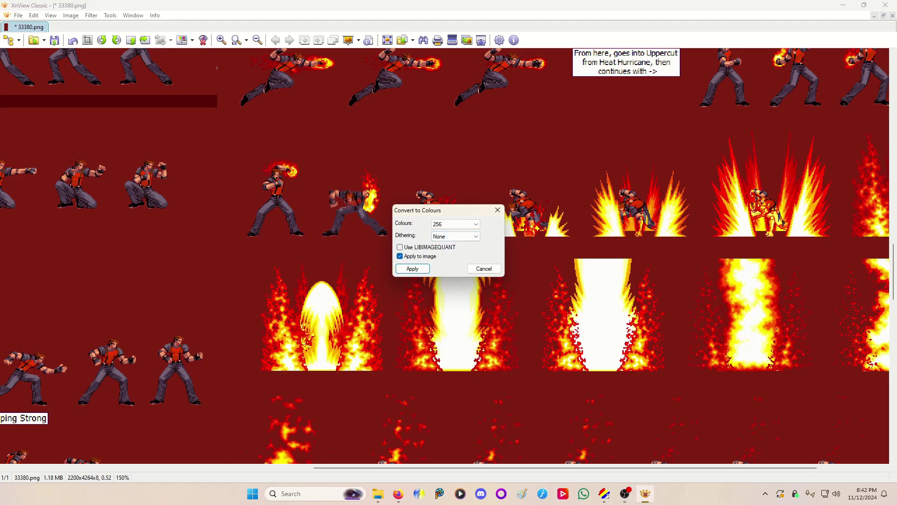
left_click(412, 268)
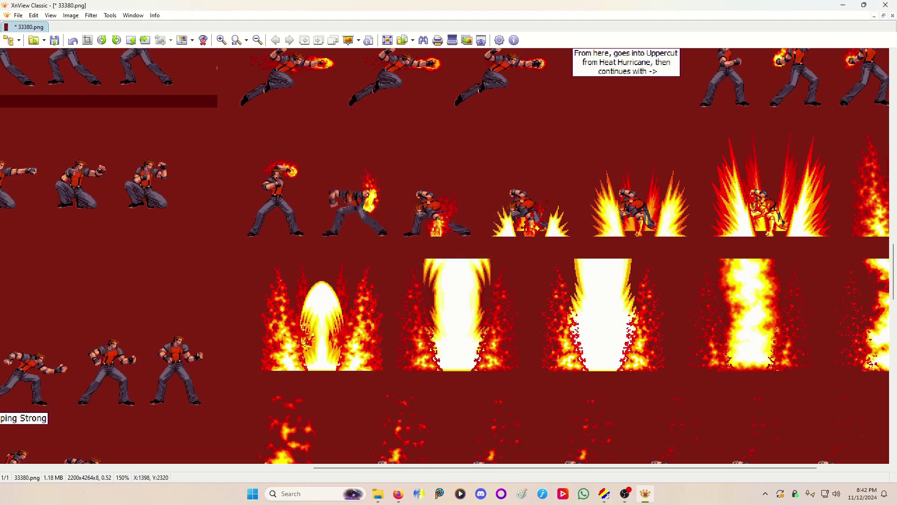
- Save the converted image as 33380.png, overwriting the existing file in Downloads
left_click(18, 16)
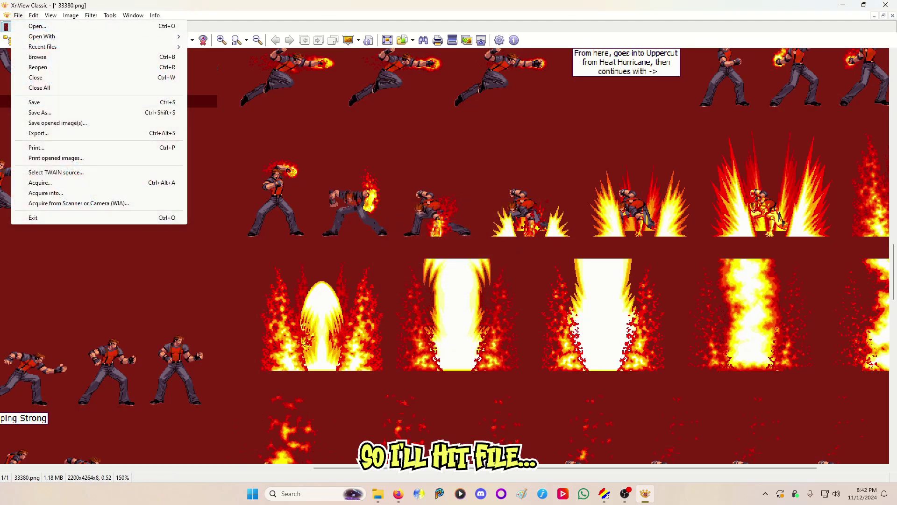
key("Return")
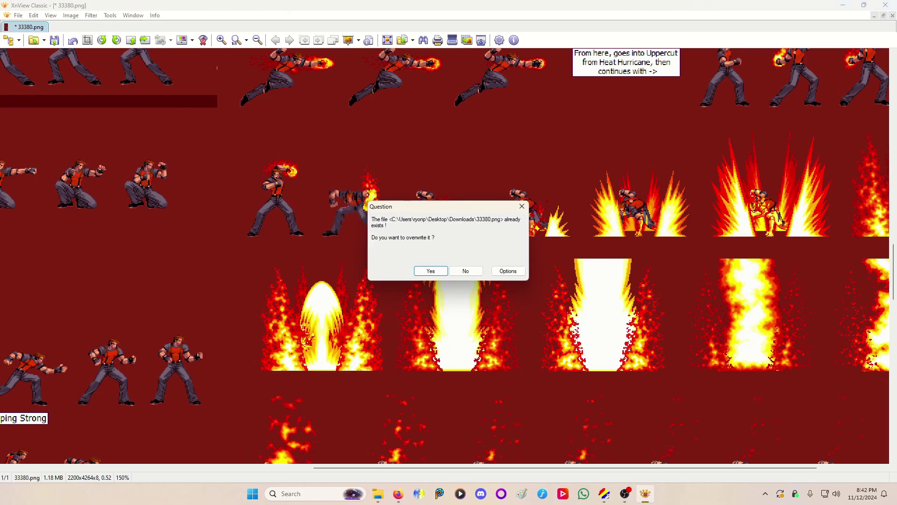
key("Return")
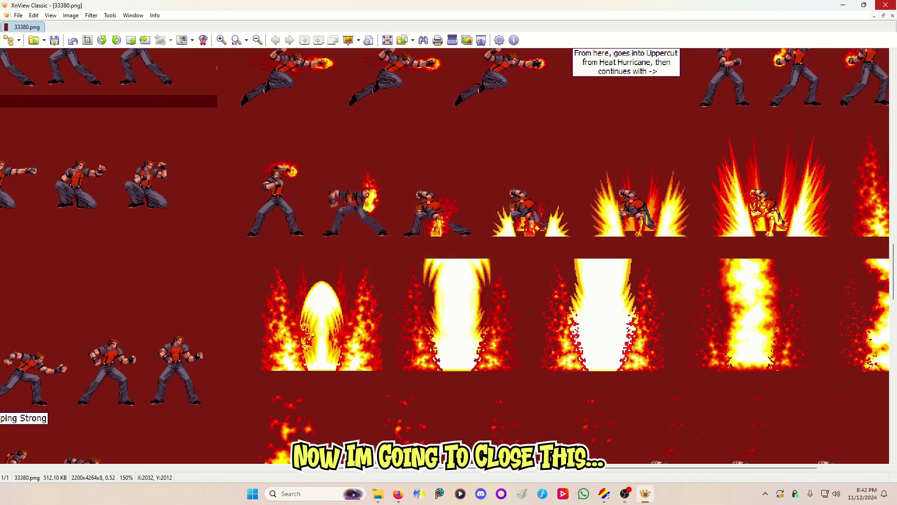
- Close XnView Classic and open 33380.png from the Downloads folder in a maximized IDraw3 window
left_click(886, 5)
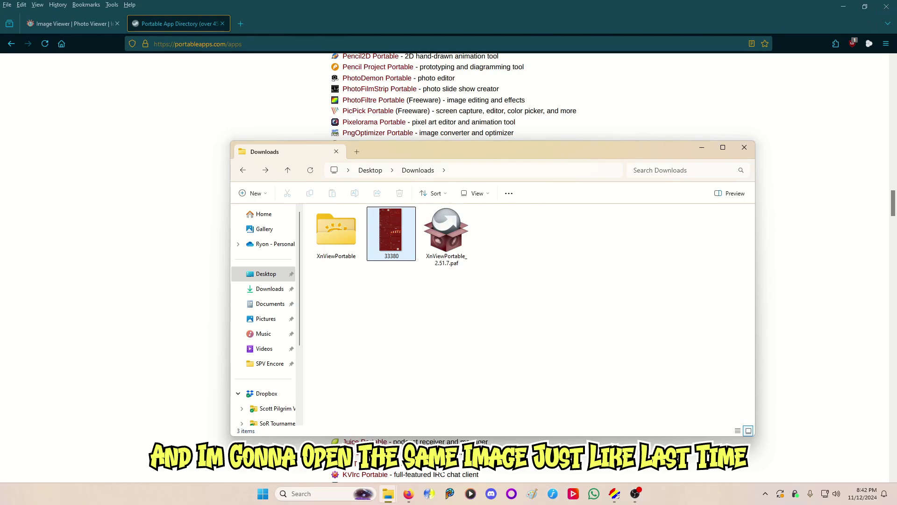
double_click(391, 234)
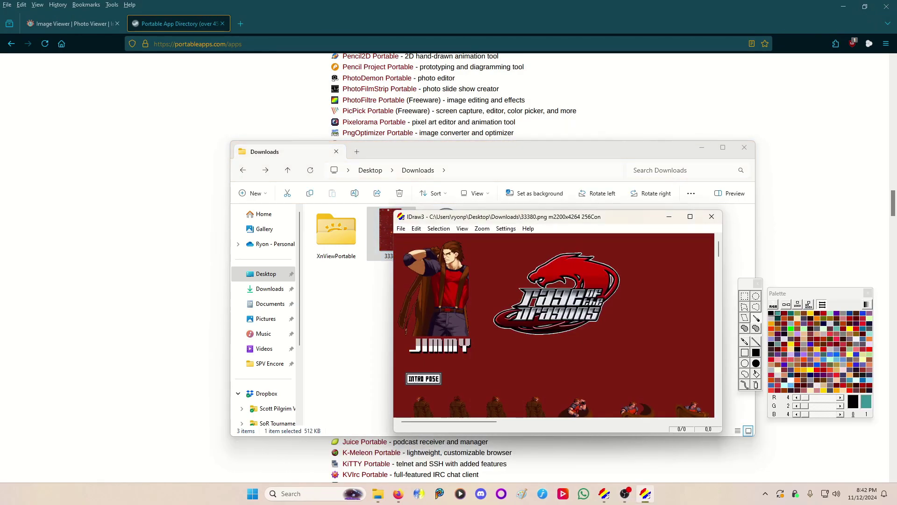
left_click(690, 216)
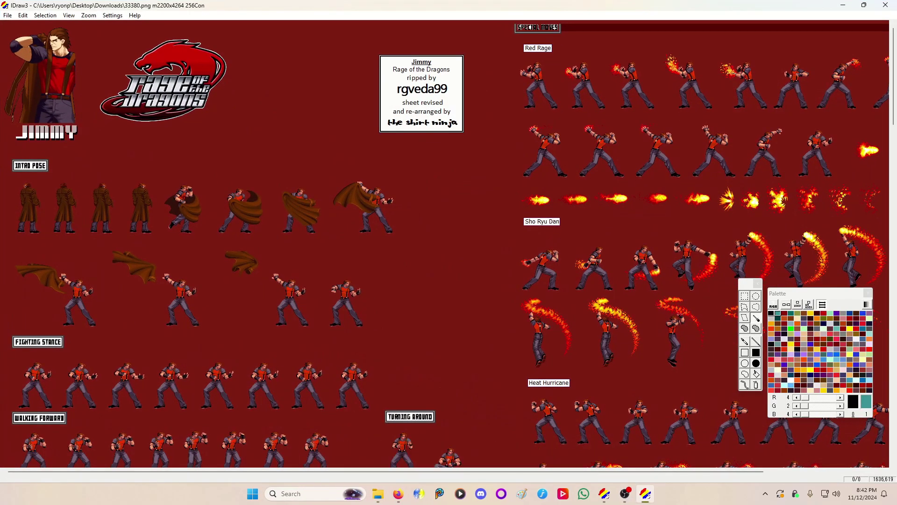
- Move the Palette to the middle of the sprite sheet and check it for unused and used colours
left_click_drag(816, 293, 445, 207)
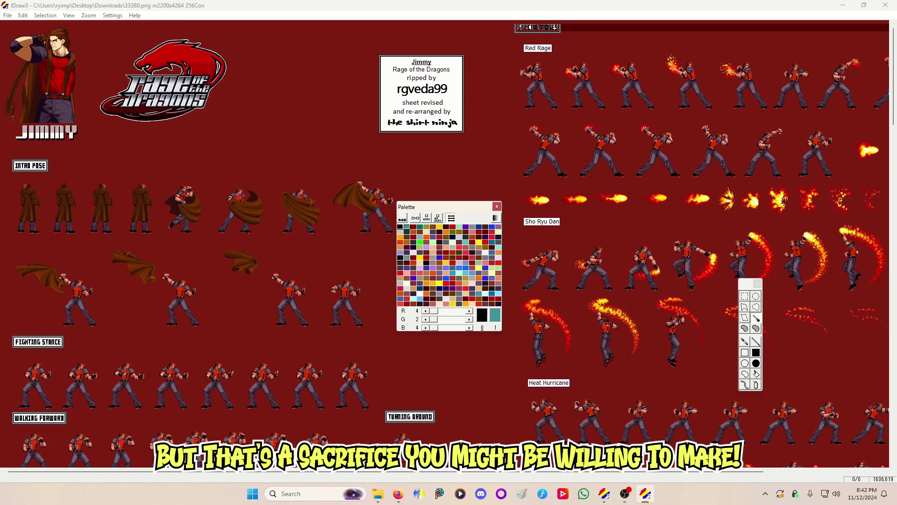
left_click(438, 218)
left_click(437, 218)
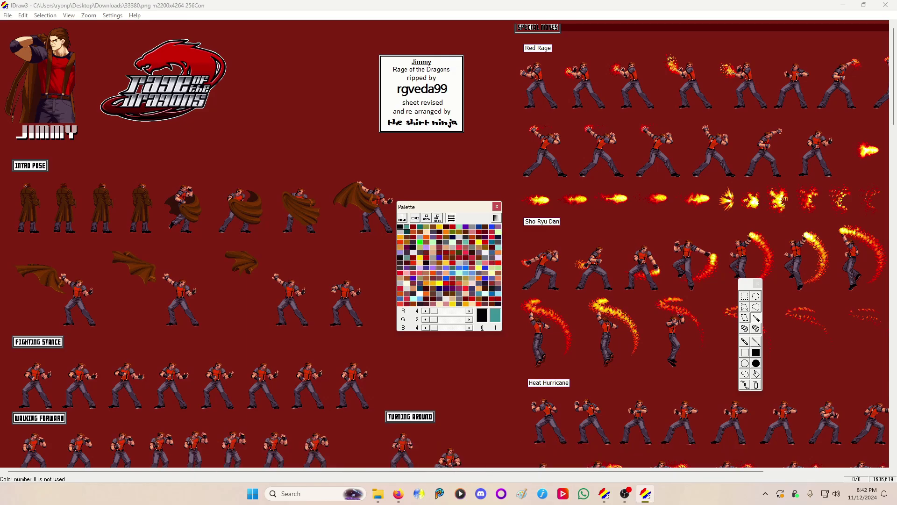
left_click(426, 218)
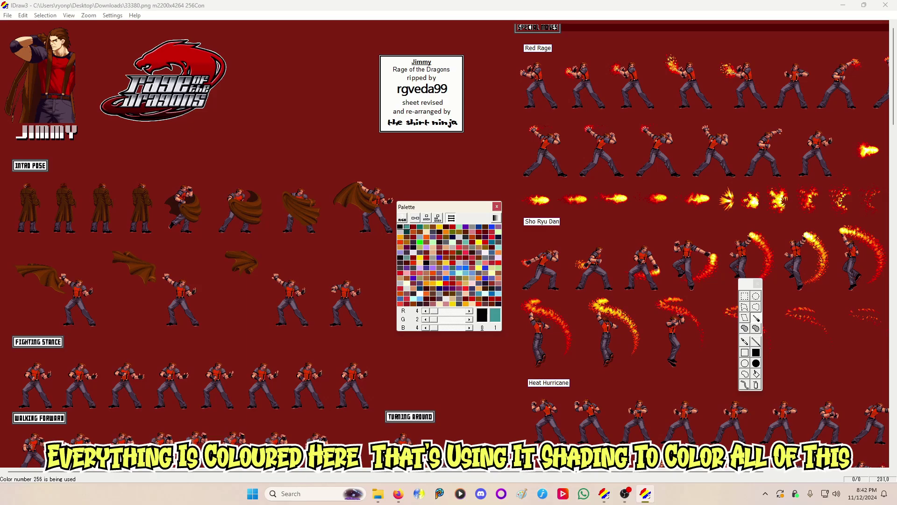
- Examine the Jimmy portrait and the Rage of the Dragons logo at zoom 4 and zoom 2
left_click(88, 15)
left_click(97, 46)
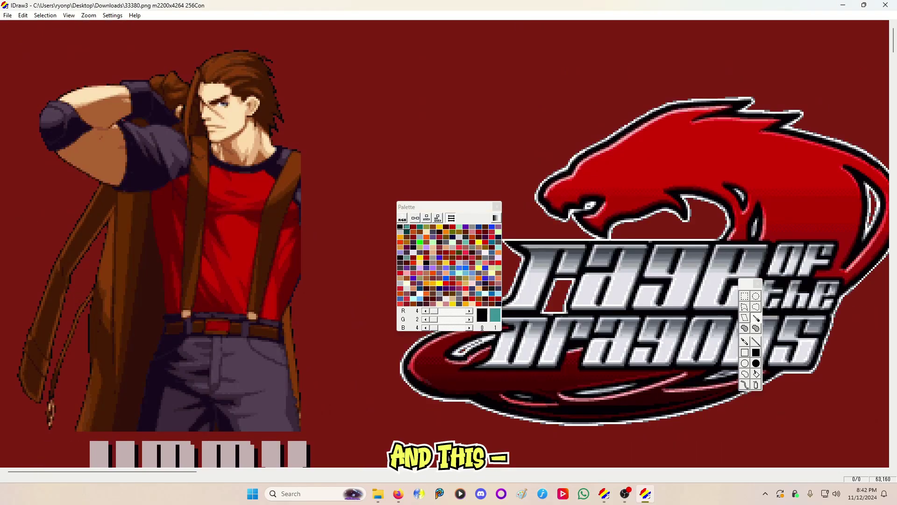
left_click(88, 15)
left_click(101, 36)
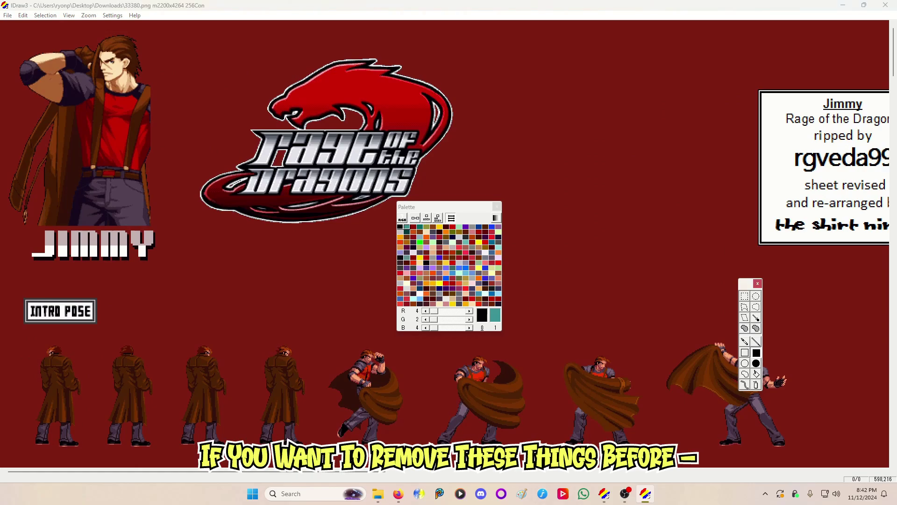
- Try covering the portrait and logo with a filled rectangle about 613 by 312 pixels in the picked background red
right_click(559, 222)
left_click_drag(572, 291, 0, 0)
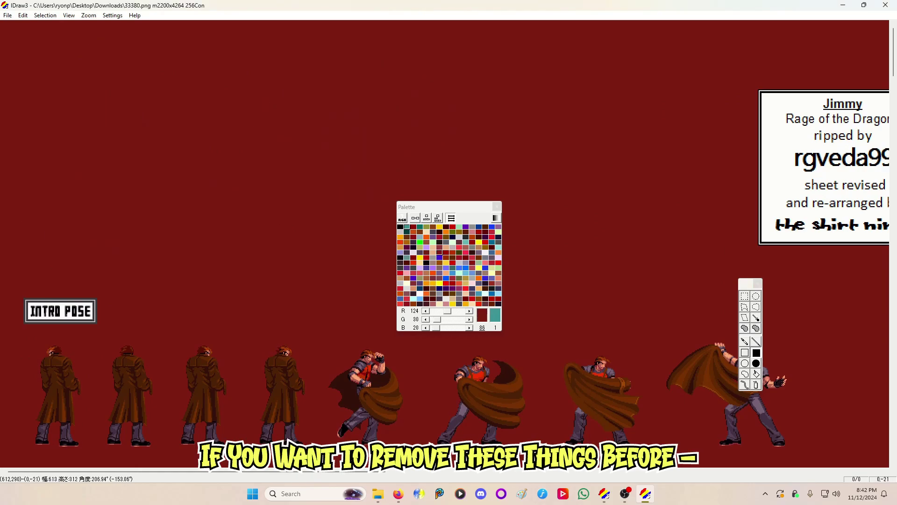
key("ctrl+z")
- Set the zoom to 1 and look over the converted sprites down to the end of the sheet
left_click(88, 15)
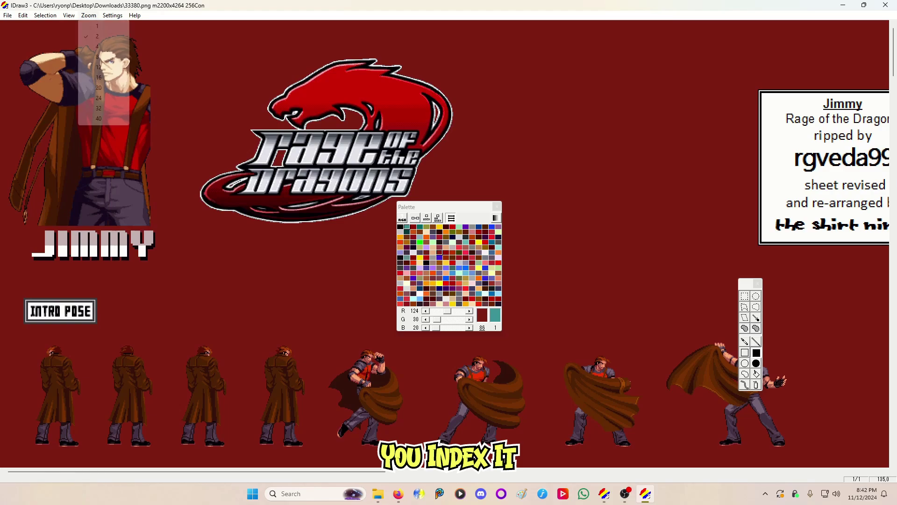
left_click(90, 26)
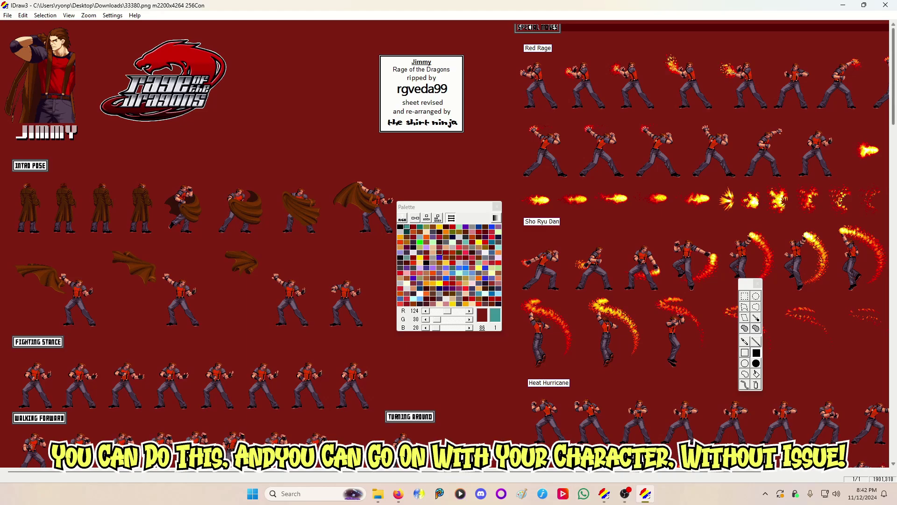
scroll(449, 243, "down", 5)
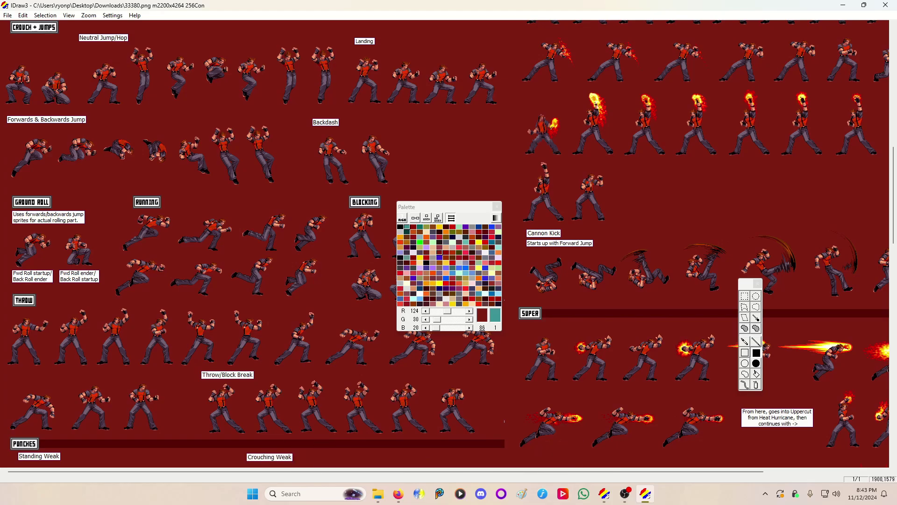
left_click_drag(893, 206, 894, 302)
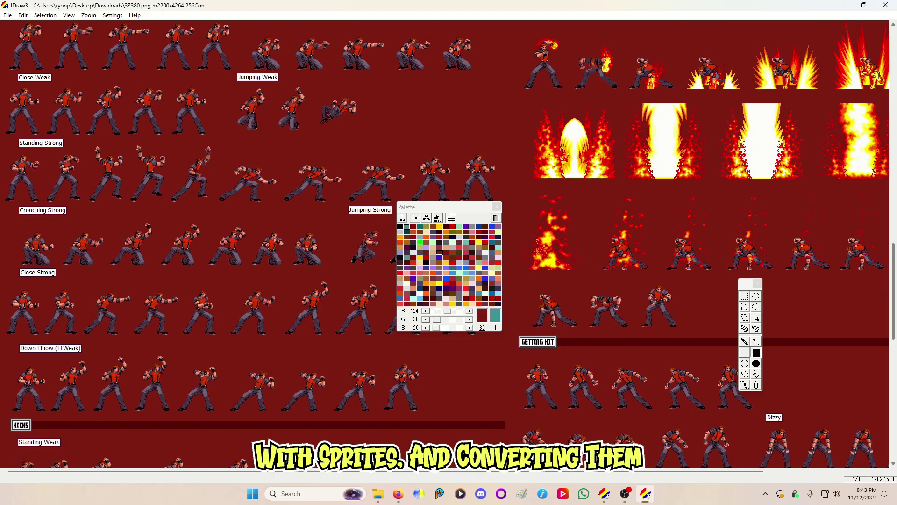
left_click_drag(893, 303, 894, 302)
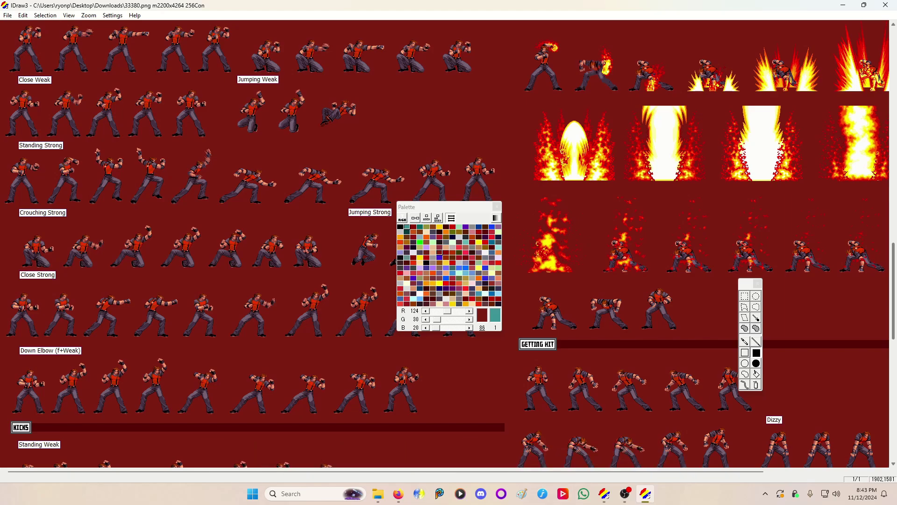
scroll(444, 243, "down", 10)
scroll(447, 247, "down", 9)
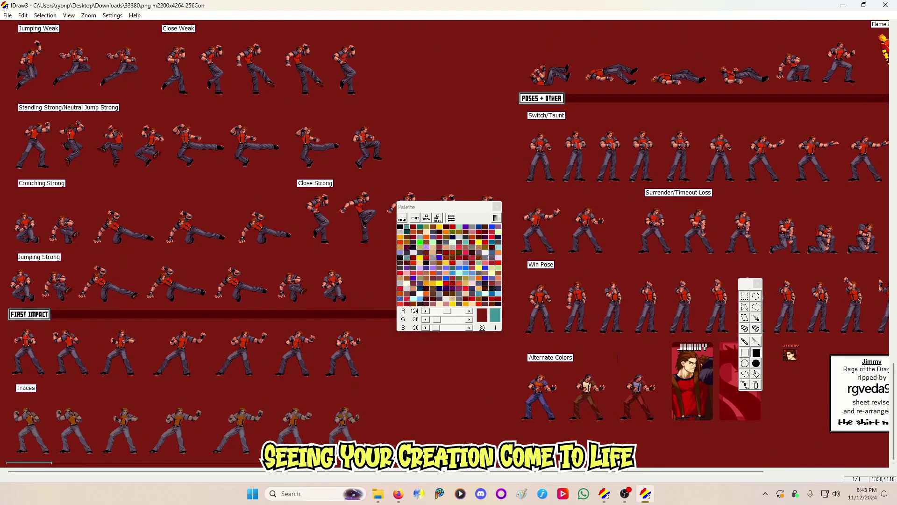
- Draw a black filled rectangle beside the Traces sprites and cover it with the background red, about 124 by 108 pixels
left_click(400, 226)
mouse_move(374, 405)
left_mouse_down()
mouse_move(264, 446)
mouse_move(408, 431)
mouse_move(368, 389)
left_mouse_up()
right_click(423, 437)
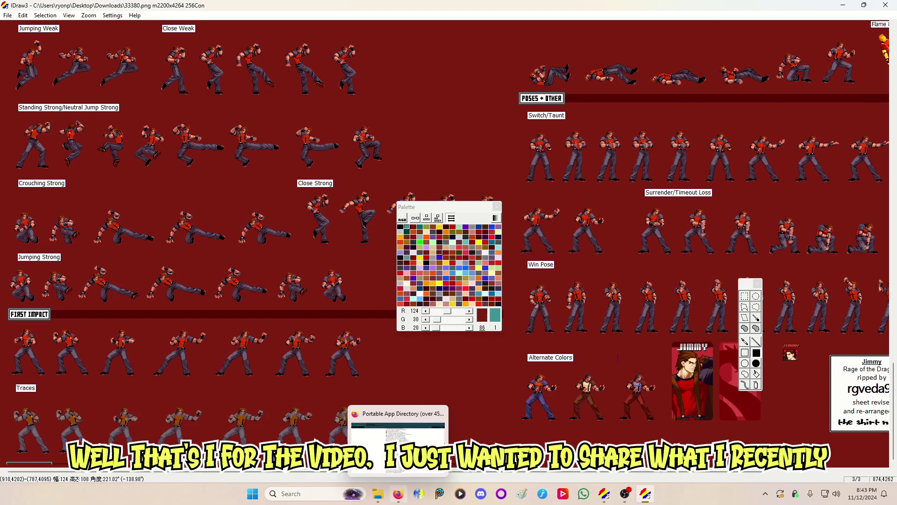
- Switch to Firefox and show the XnView website's Image Viewer page
left_click(398, 493)
left_click(72, 23)
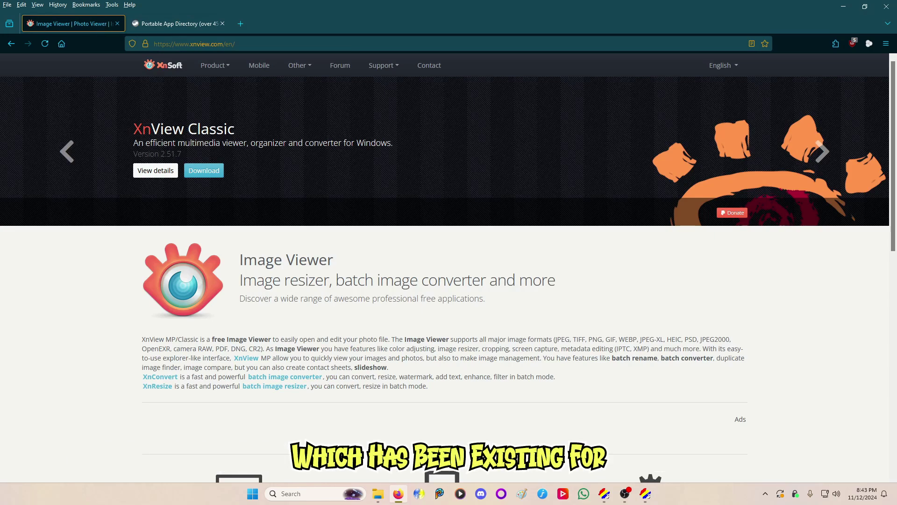